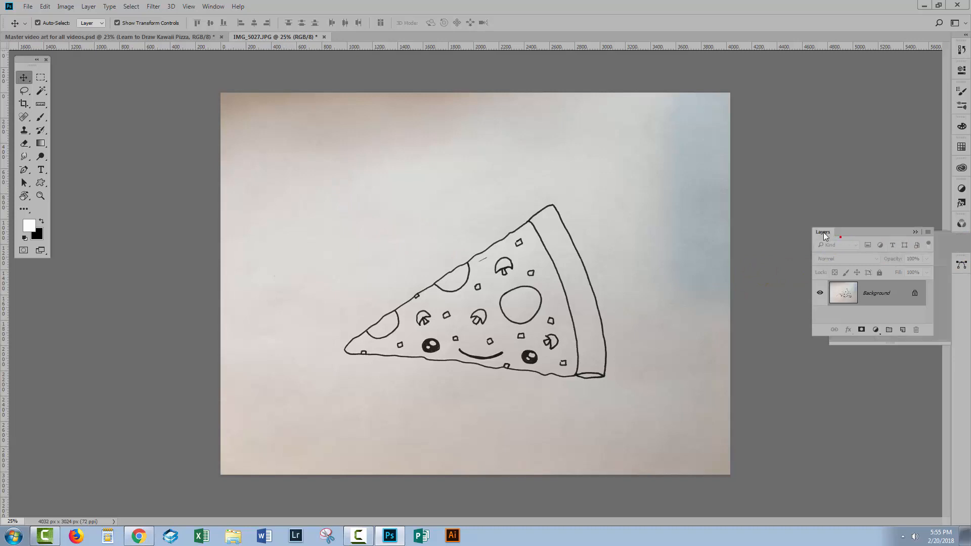
Unlock the Background so the pizza photo becomes a regular editable layer, keeping the layer list clear of the canvas.
drag(858, 317, 881, 370)
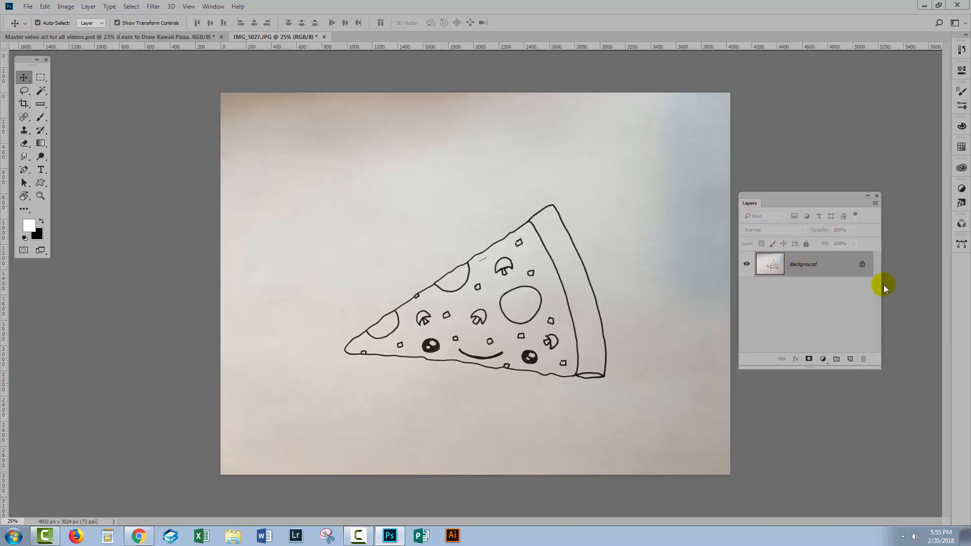
click(862, 264)
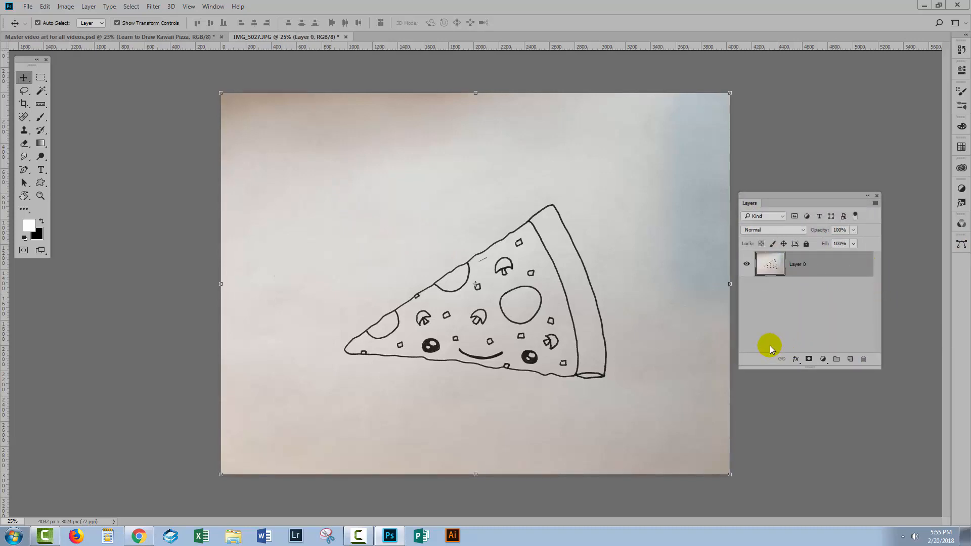
drag(773, 204, 828, 203)
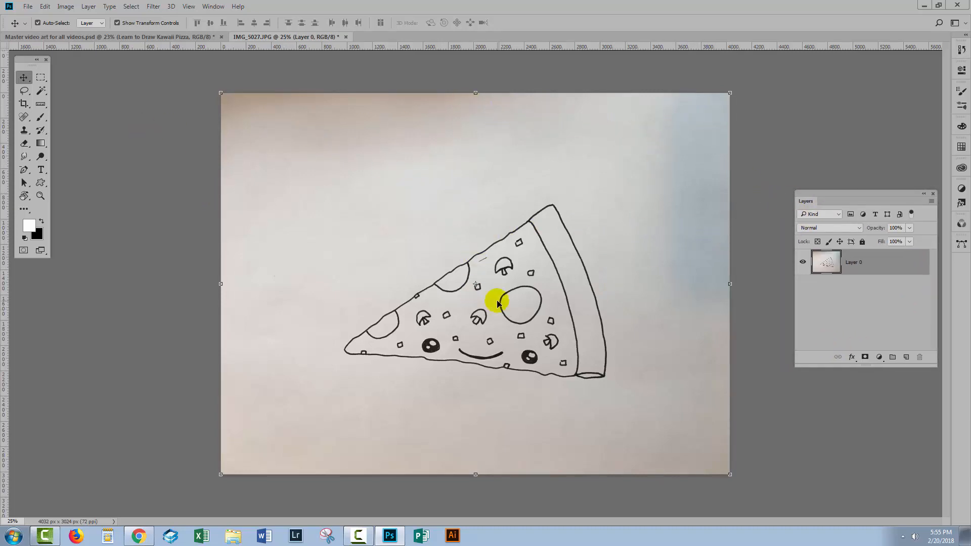
Lasso the brownish shadow area in the photo's upper-left corner, well clear of the pizza, and delete it.
click(24, 91)
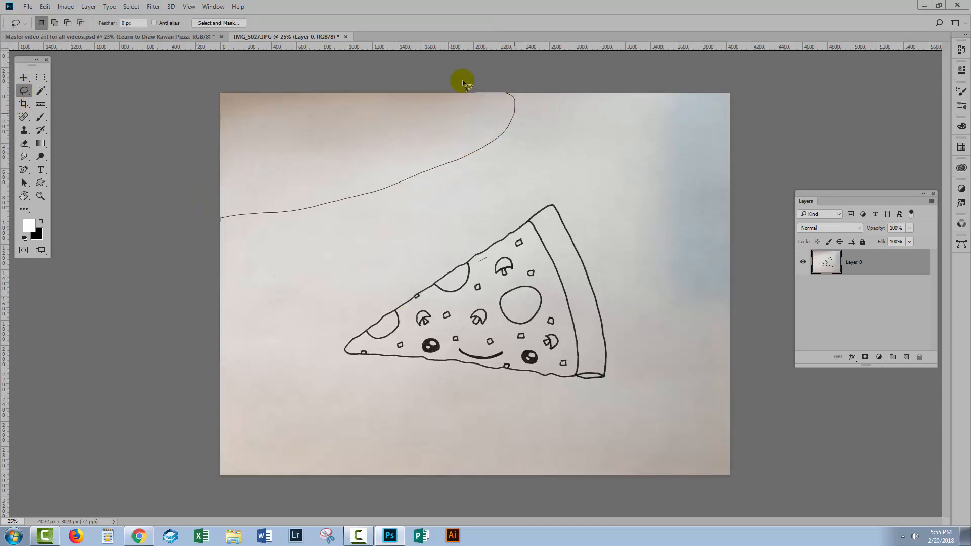
mouse_move(463, 82)
mouse_down()
mouse_move(298, 71)
mouse_move(216, 89)
mouse_up()
drag(212, 219, 218, 219)
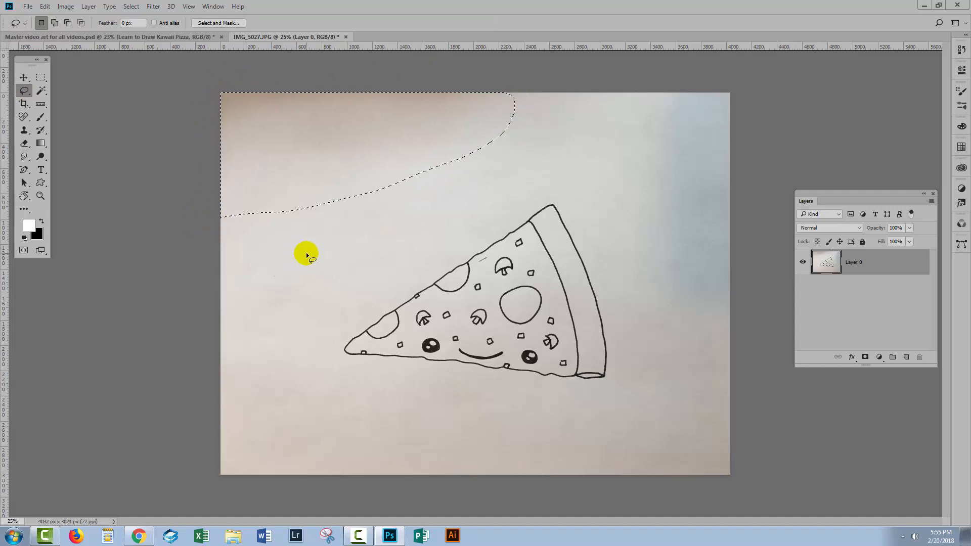
key(Delete)
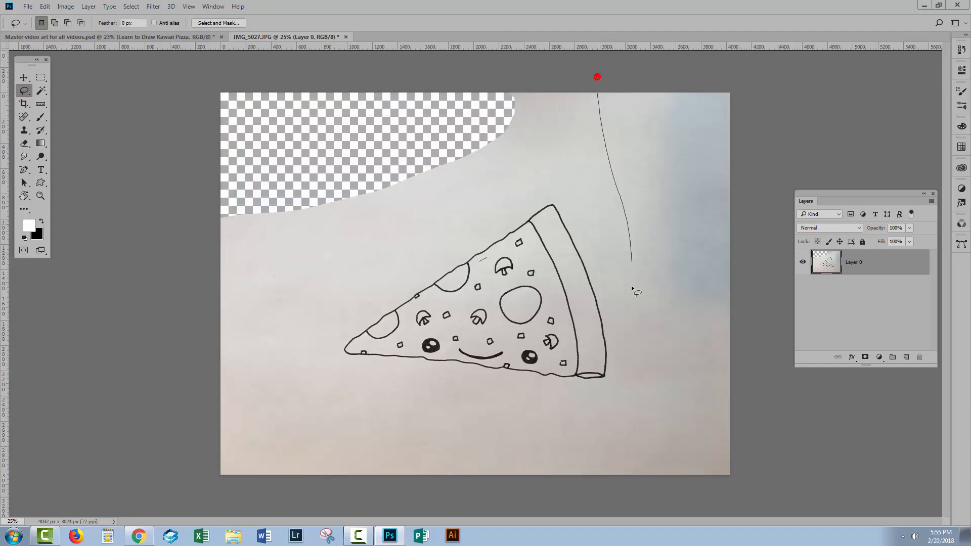
Lasso the bluish shaded area along the photo's right side, clear of the crust, and delete it.
mouse_move(632, 287)
mouse_down()
mouse_move(659, 360)
mouse_move(742, 391)
mouse_up()
drag(607, 89, 609, 92)
key(Delete)
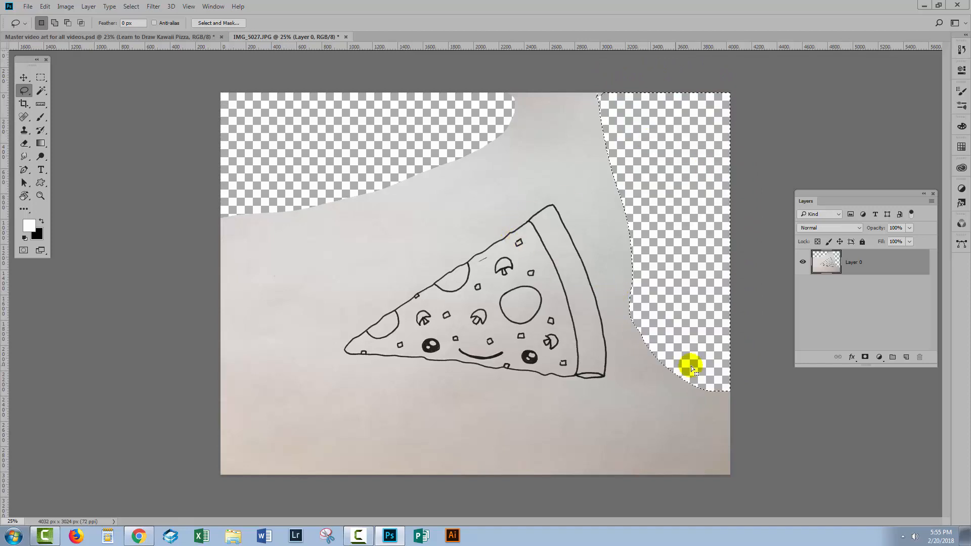
Lasso the dark strip along the photo's lower edge beneath the pizza, delete it and clear the selection.
mouse_move(726, 378)
mouse_down()
mouse_move(635, 415)
mouse_move(498, 431)
mouse_move(248, 423)
mouse_up()
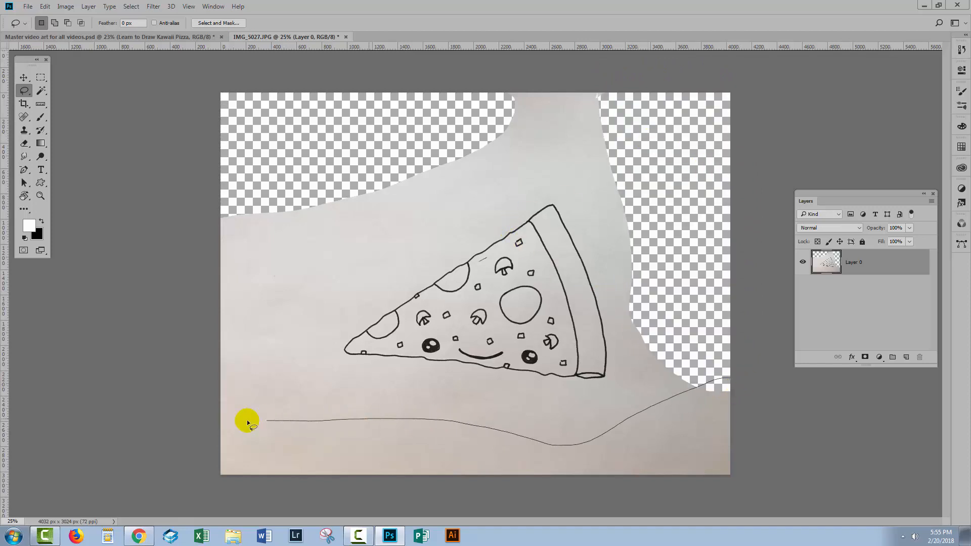
mouse_move(296, 487)
mouse_down()
mouse_move(480, 501)
mouse_move(660, 488)
mouse_up()
drag(774, 427, 729, 418)
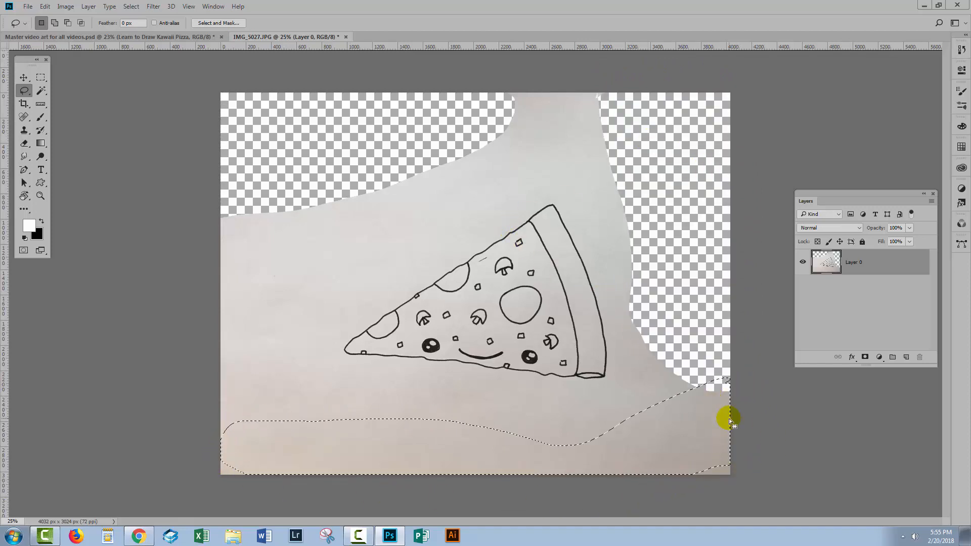
key(Delete)
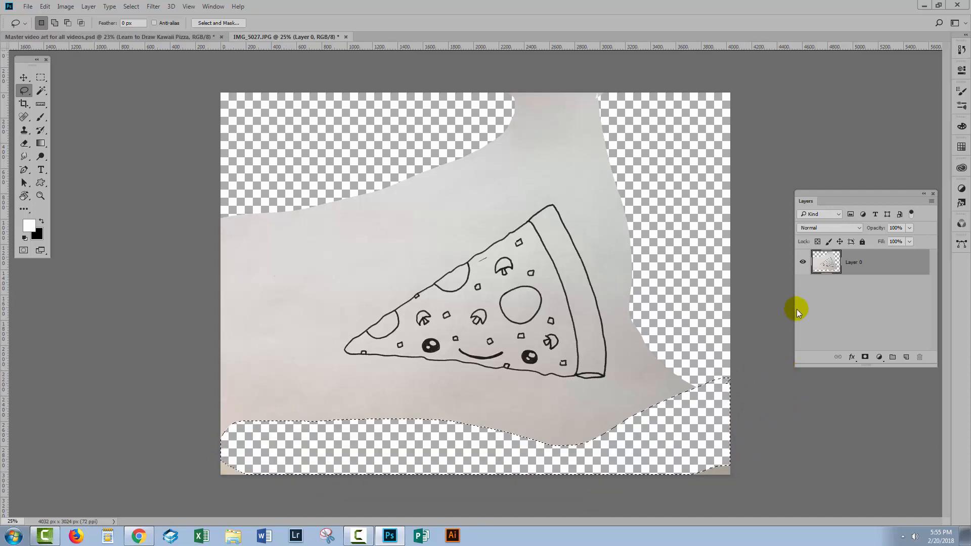
click(821, 308)
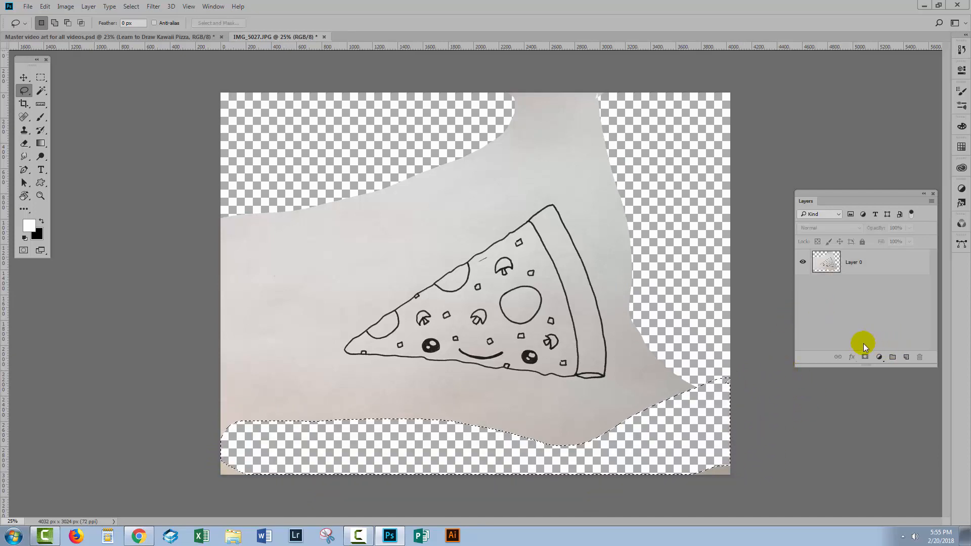
click(469, 428)
Add a new layer beneath the pizza drawing and fill it with white.
ctrl+click(907, 358)
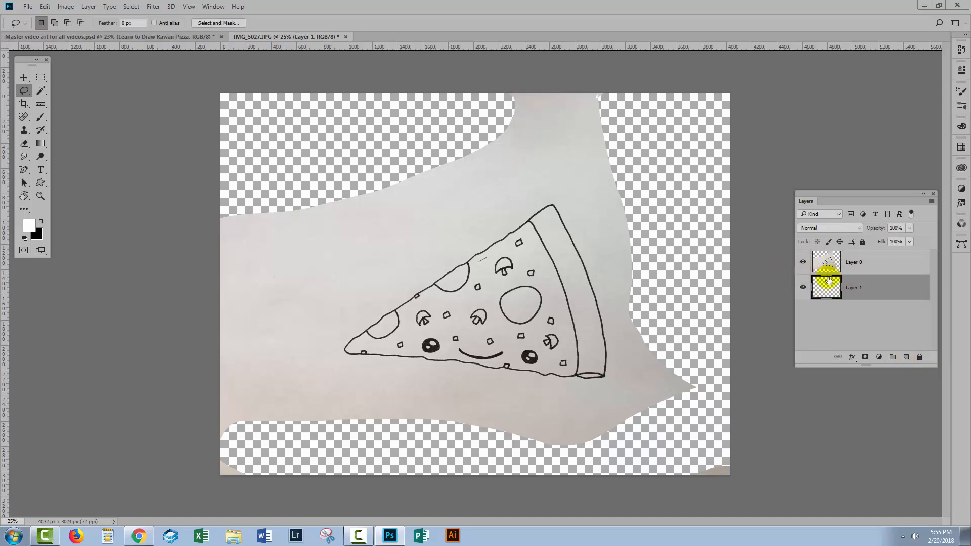
drag(820, 293, 861, 295)
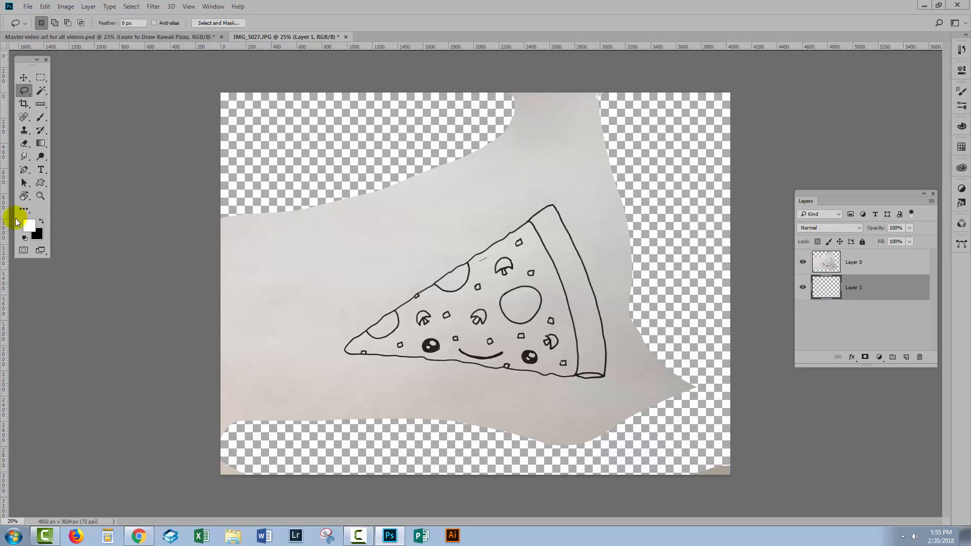
click(824, 292)
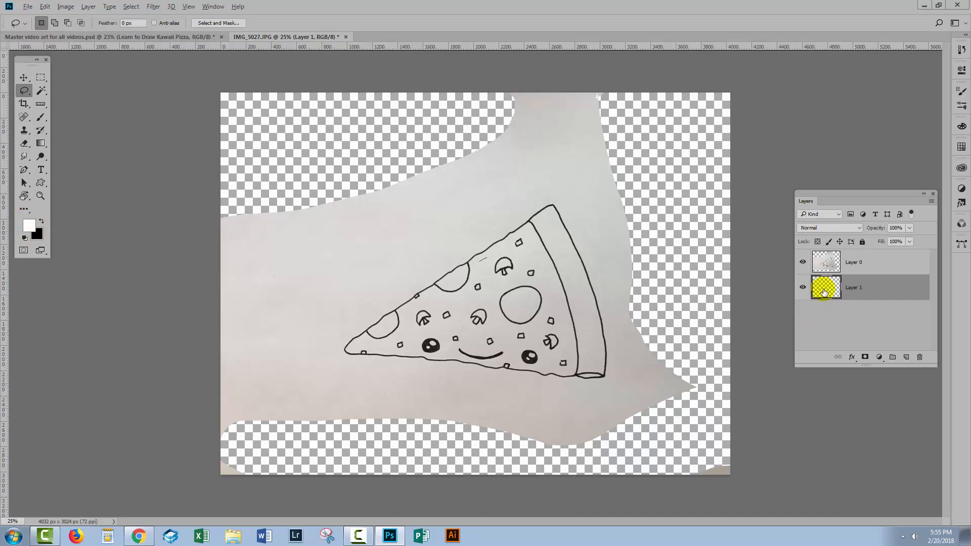
key(alt+BackSpace)
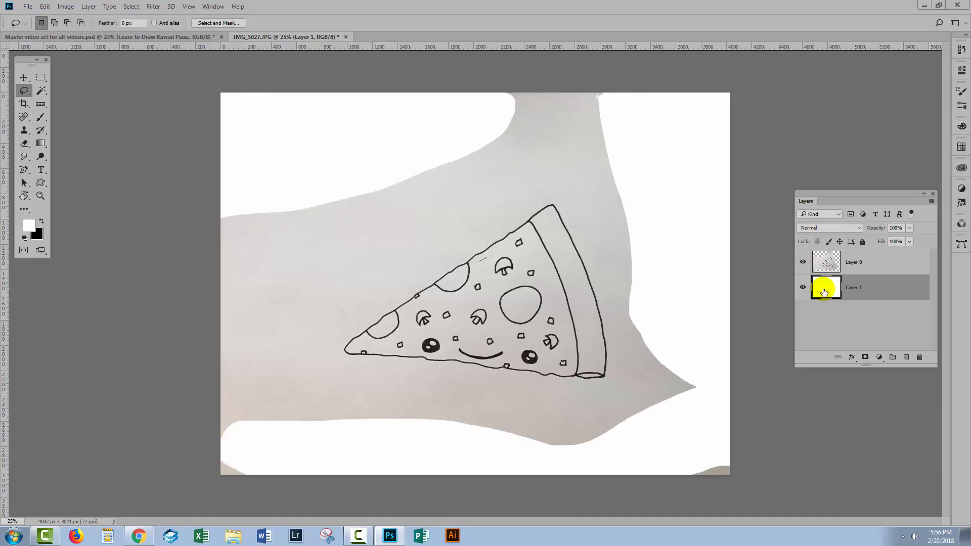
Open the drawing layer's Blending Options and lower the This Layer white point under Blend If to 210.
click(838, 268)
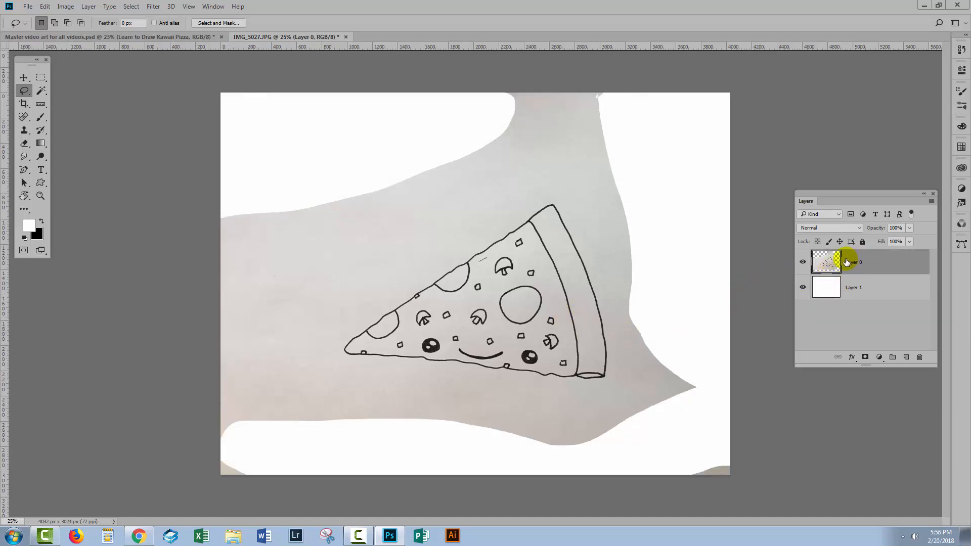
click(852, 358)
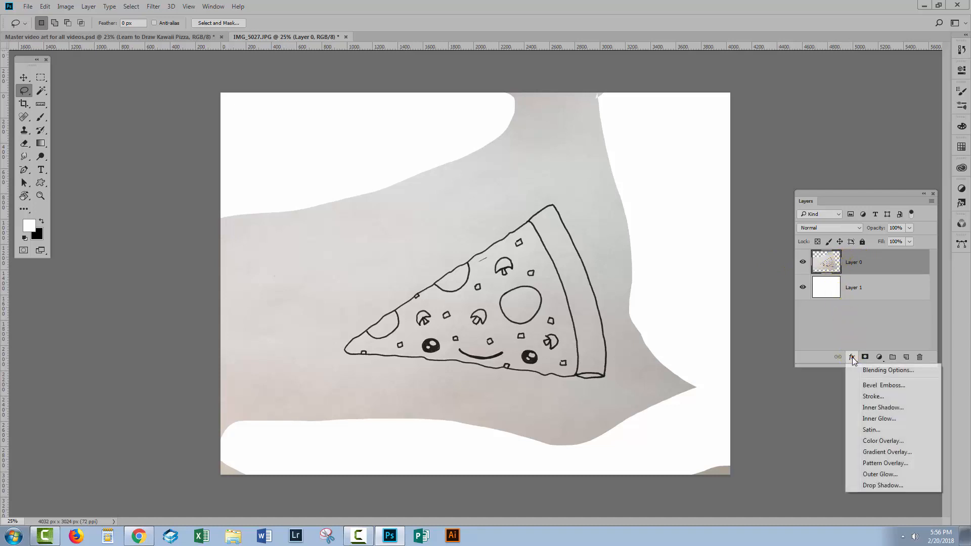
click(876, 373)
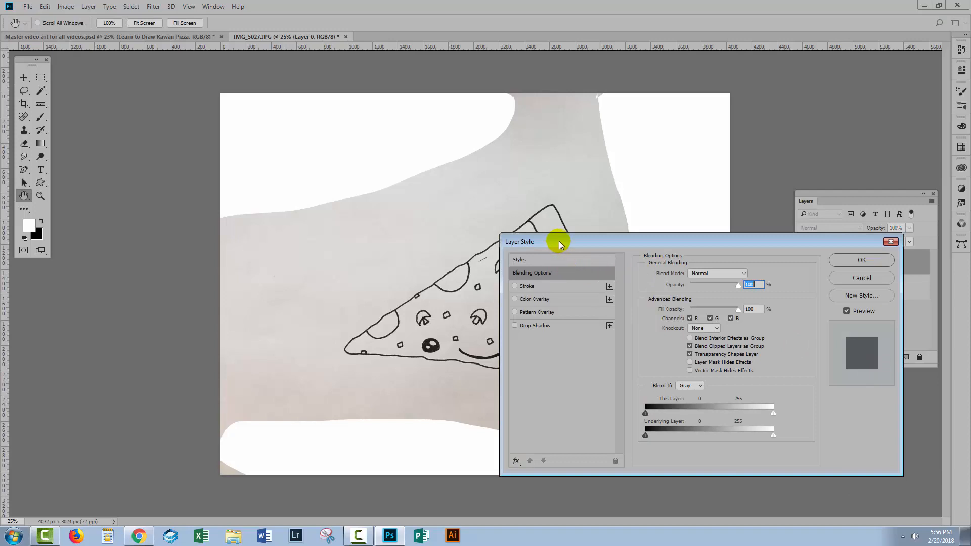
drag(559, 241, 676, 90)
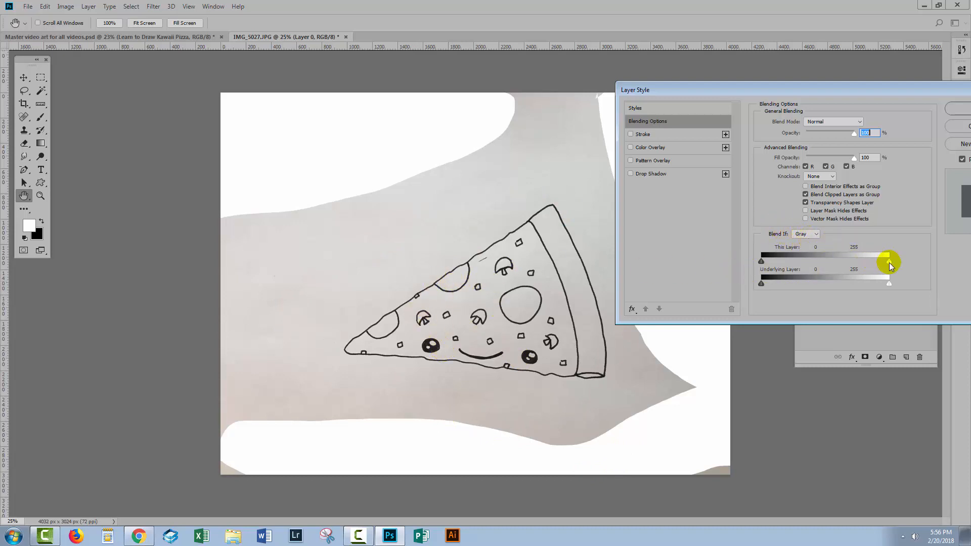
drag(888, 261, 866, 267)
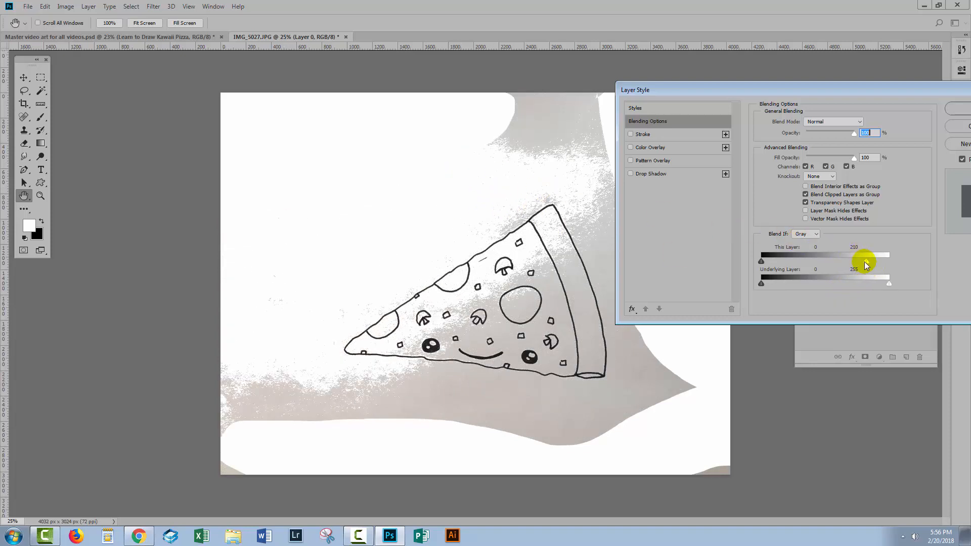
Split the This Layer white point under Blend If, set it to 153 / 180 and apply the layer style.
key(alt)
drag(867, 262, 879, 265)
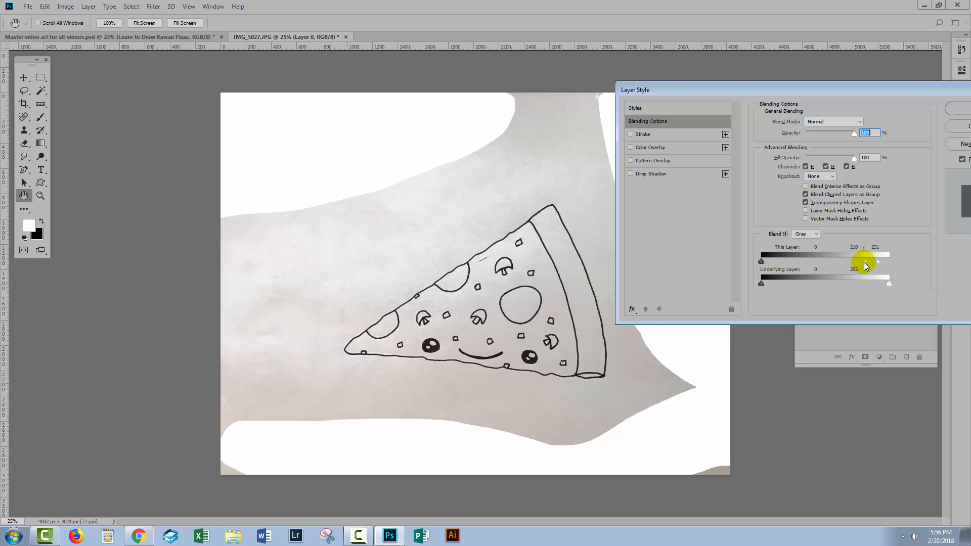
mouse_move(864, 262)
mouse_down()
mouse_move(838, 262)
mouse_move(850, 265)
mouse_up()
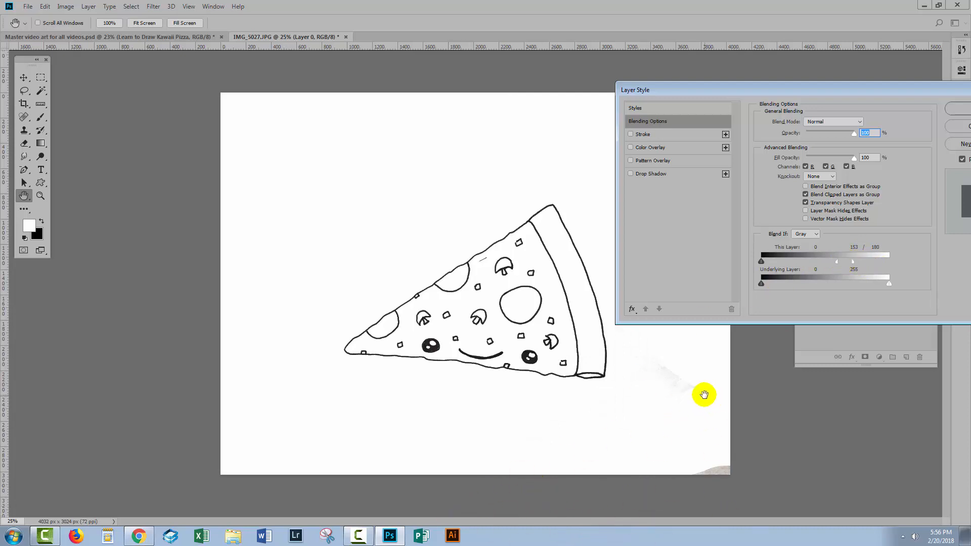
drag(728, 83, 421, 88)
click(664, 111)
key(l)
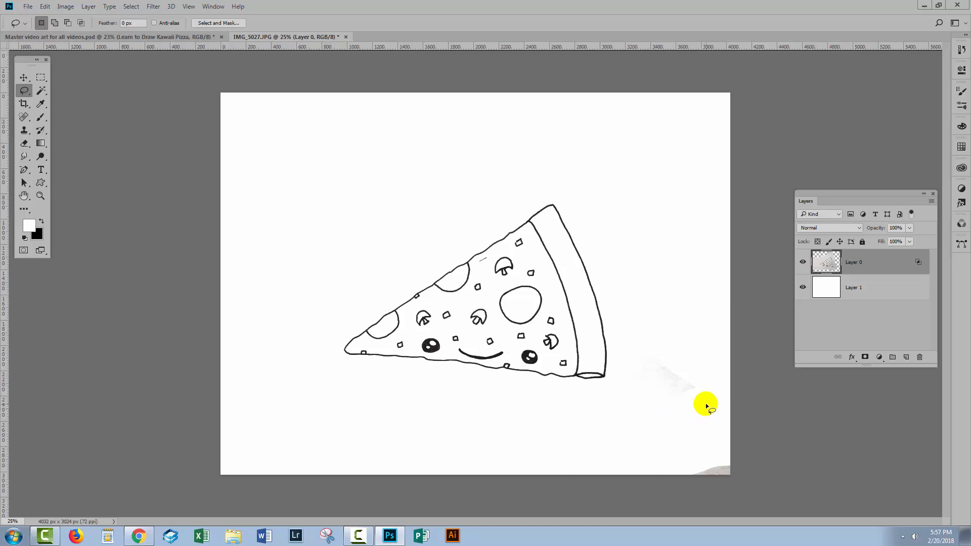
Merge the blended pizza drawing layer with the white layer beneath it.
click(883, 267)
right_click(884, 267)
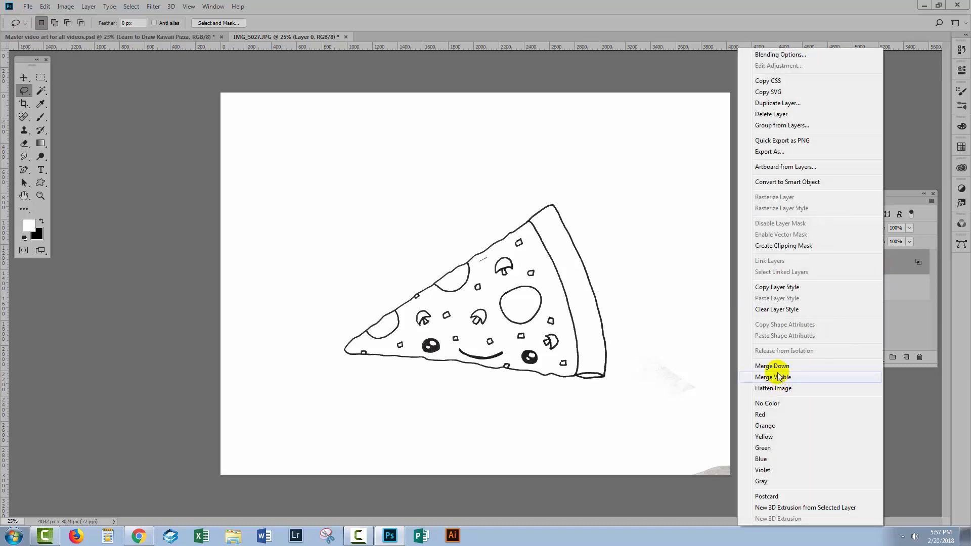
click(903, 319)
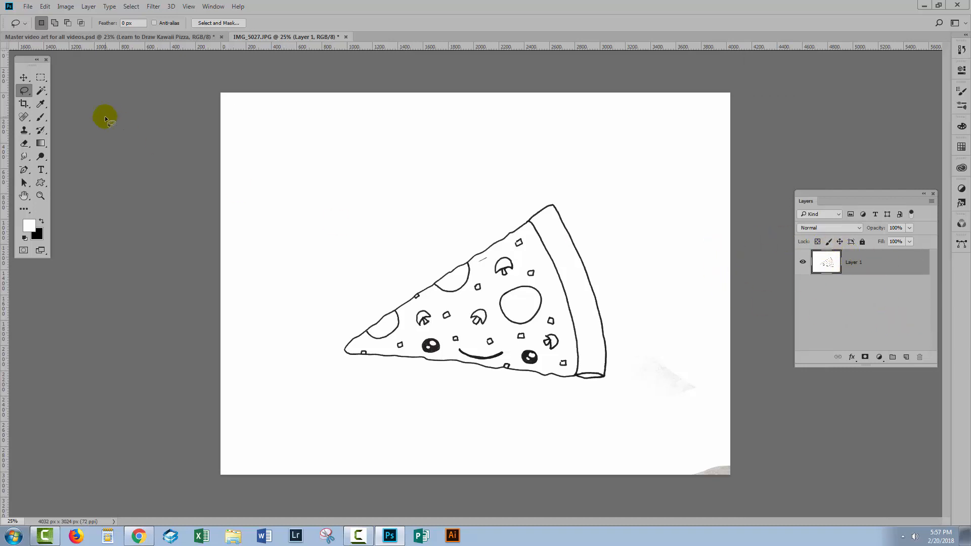
Paint out the grey smudges beyond the crust and in the lower-right corner with a white 600 px brush.
click(41, 118)
drag(43, 118, 124, 115)
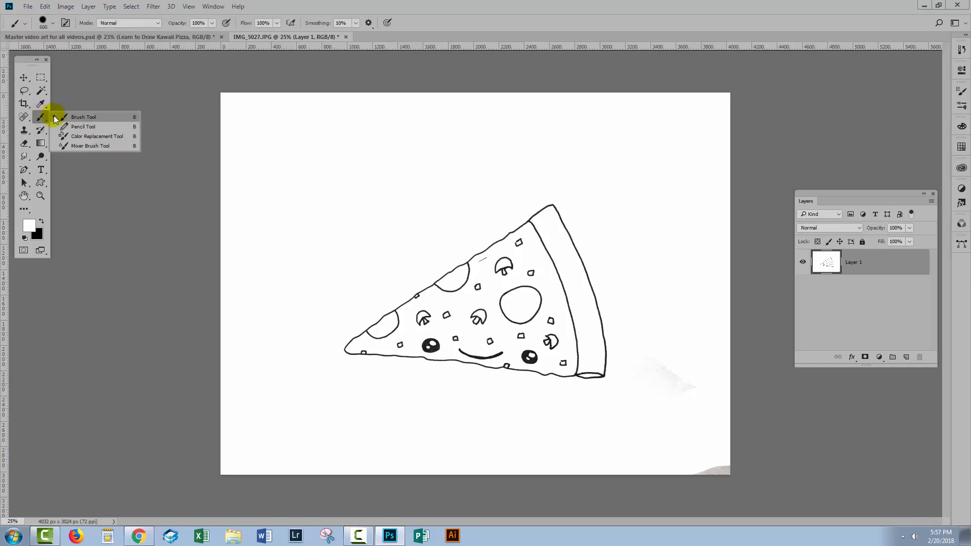
click(50, 23)
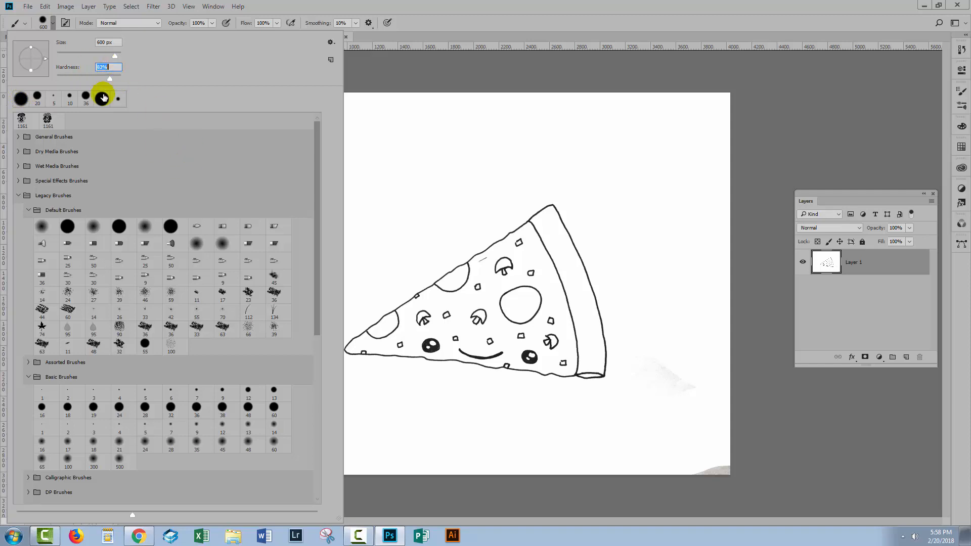
click(480, 20)
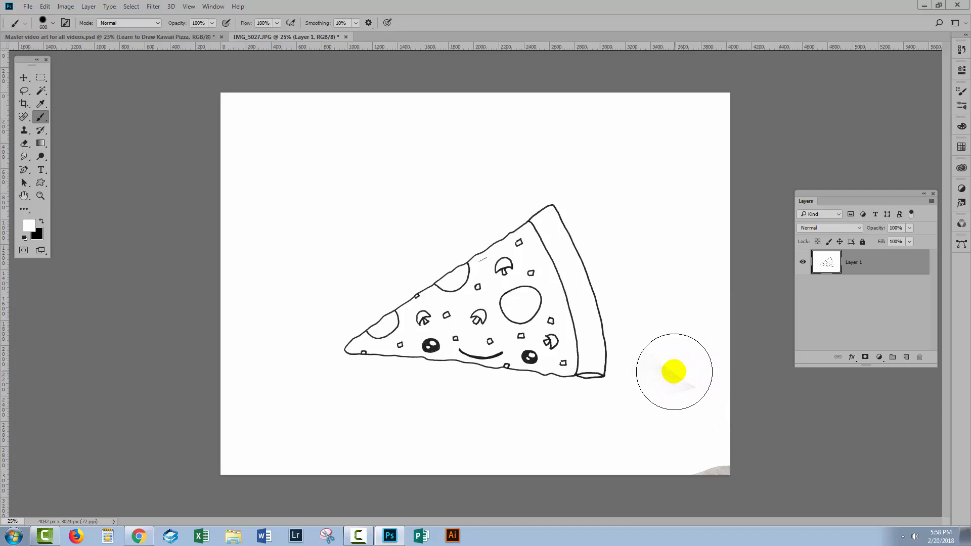
mouse_move(679, 392)
mouse_down()
mouse_move(677, 370)
mouse_move(685, 414)
mouse_move(718, 471)
mouse_move(708, 470)
mouse_move(632, 233)
mouse_move(656, 296)
mouse_move(663, 418)
mouse_move(483, 255)
mouse_up()
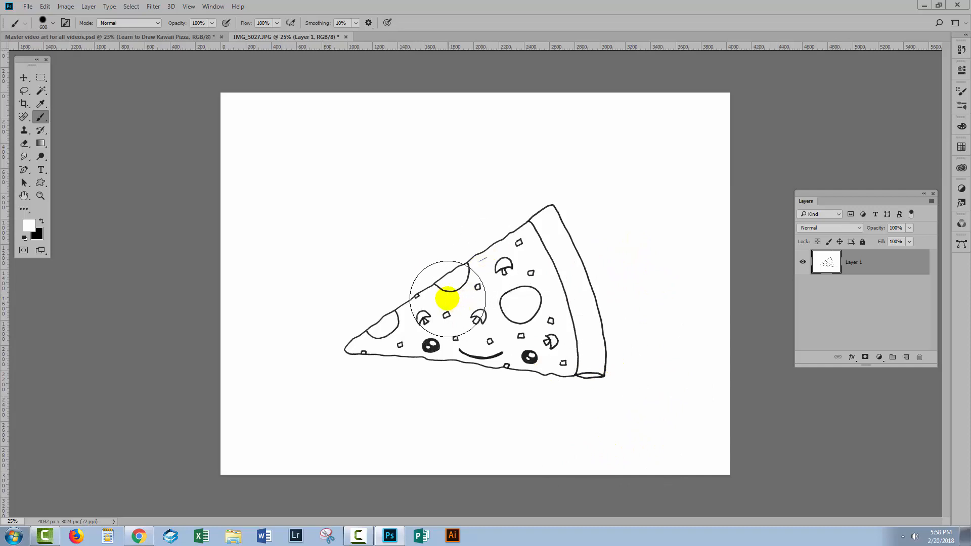
Shrink the white brush to about 80 px and paint out the stray dash near the slice's upper edge.
key(bracketleft)
key(bracketleft)
key(bracketleft)
key(bracketleft)
key(bracketleft)
key(bracketleft)
key(bracketleft)
key(bracketleft)
key(bracketleft)
key(bracketleft)
key(bracketleft)
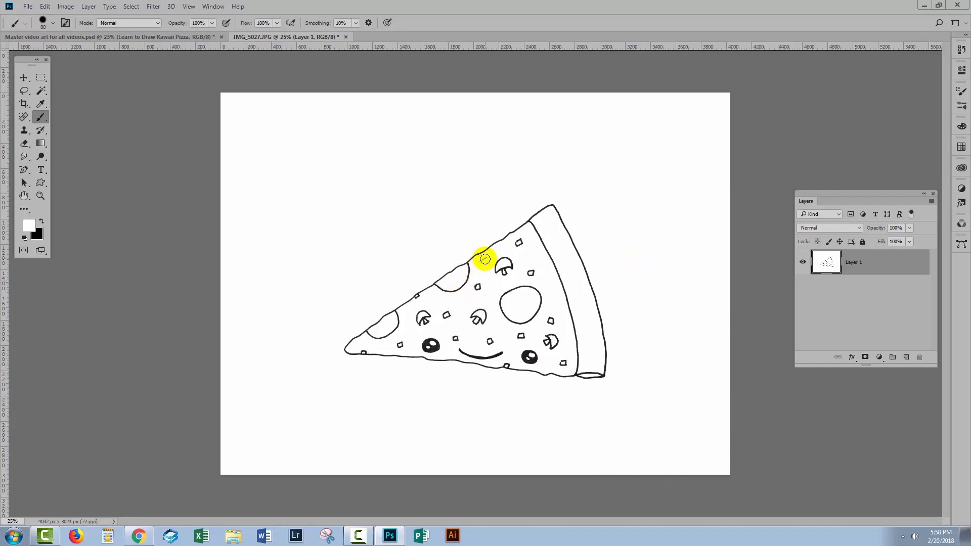
drag(487, 259, 488, 258)
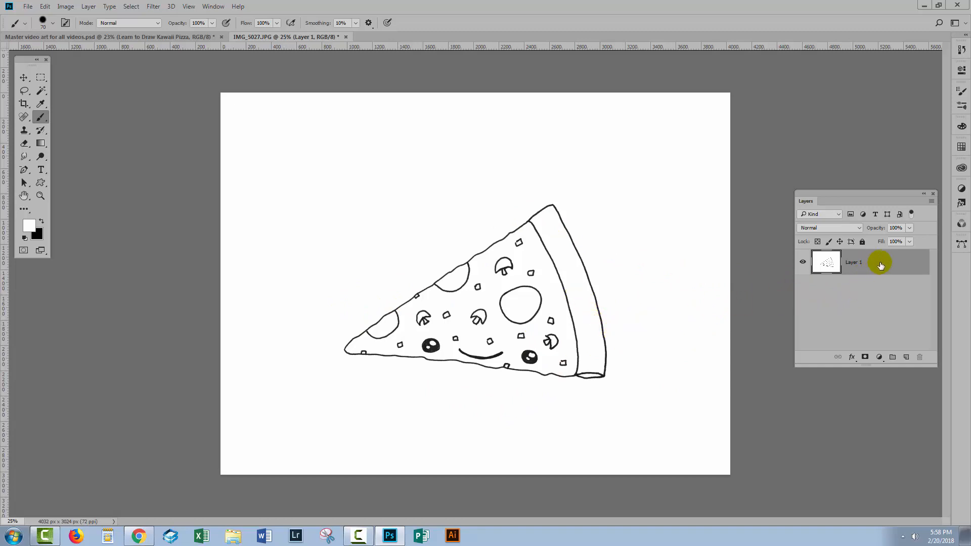
Duplicate the cleaned drawing layer and set the copy's blend mode to Multiply to darken the lines.
drag(887, 264, 906, 357)
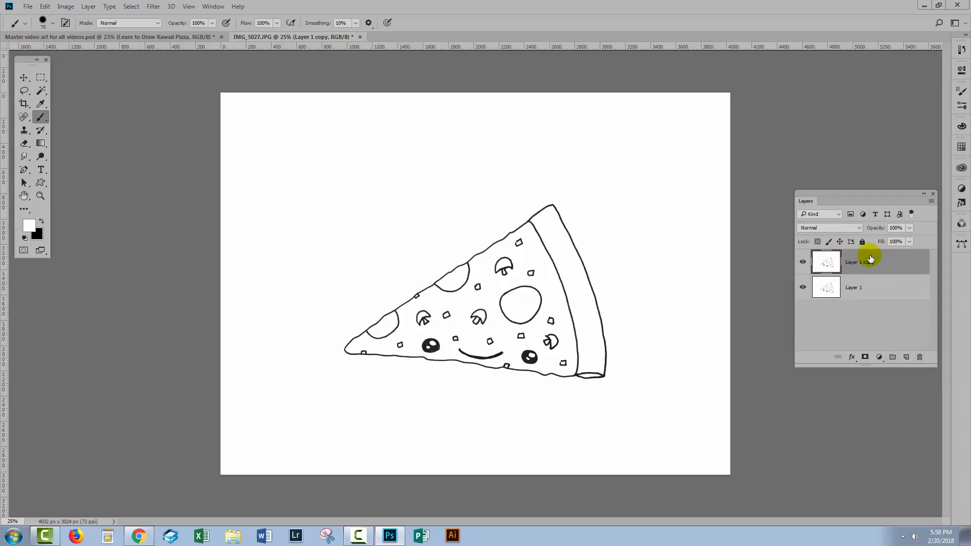
click(825, 227)
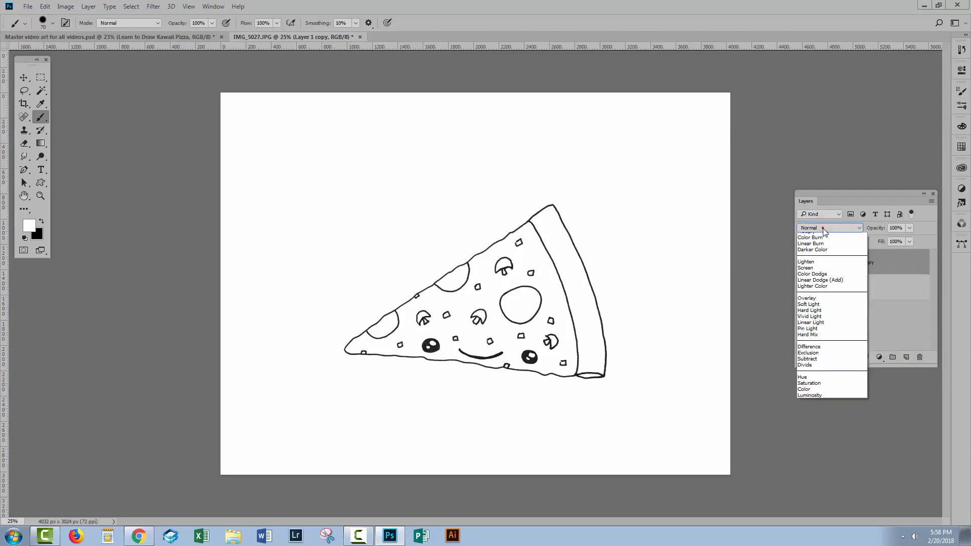
click(818, 261)
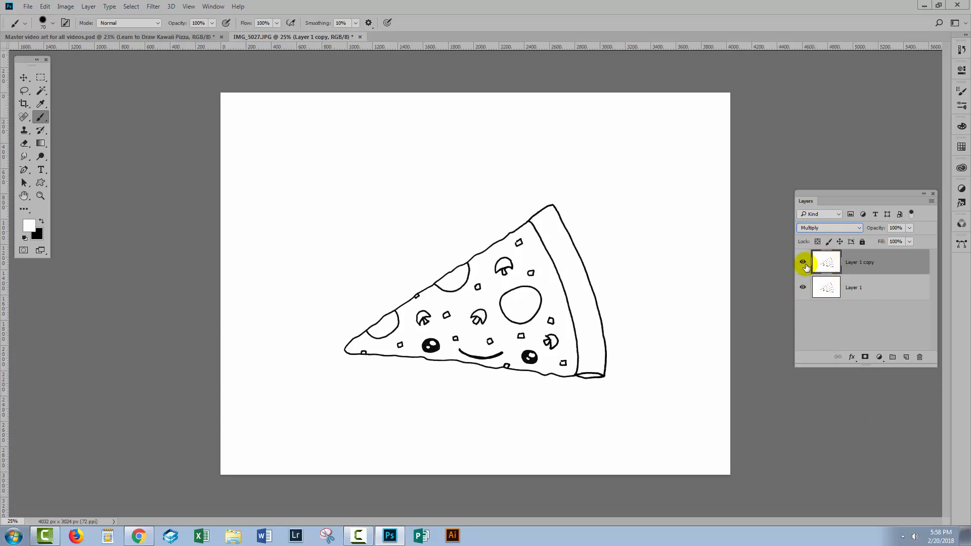
Compare the line darkness with the Multiply copy hidden and shown, and merge the copy into the layer below.
click(803, 262)
click(802, 263)
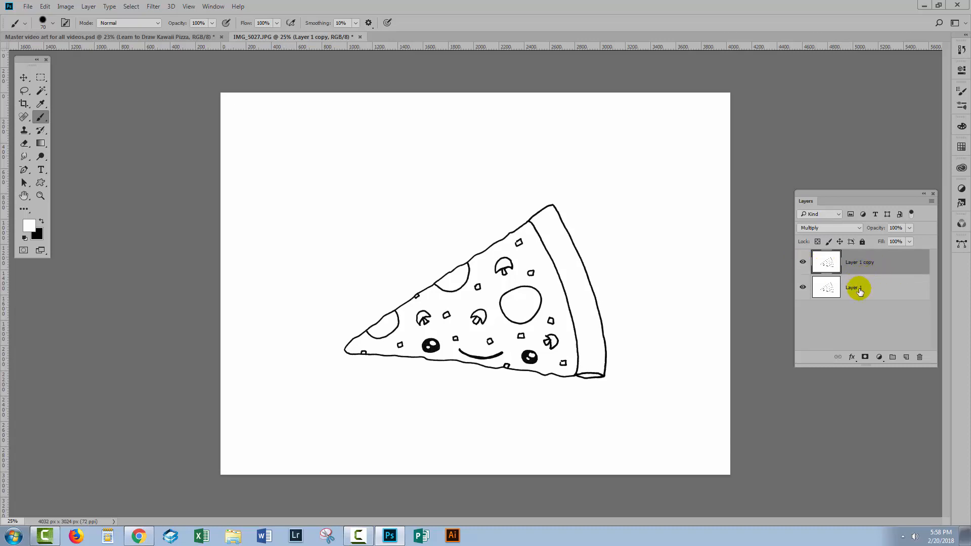
key(ctrl+e)
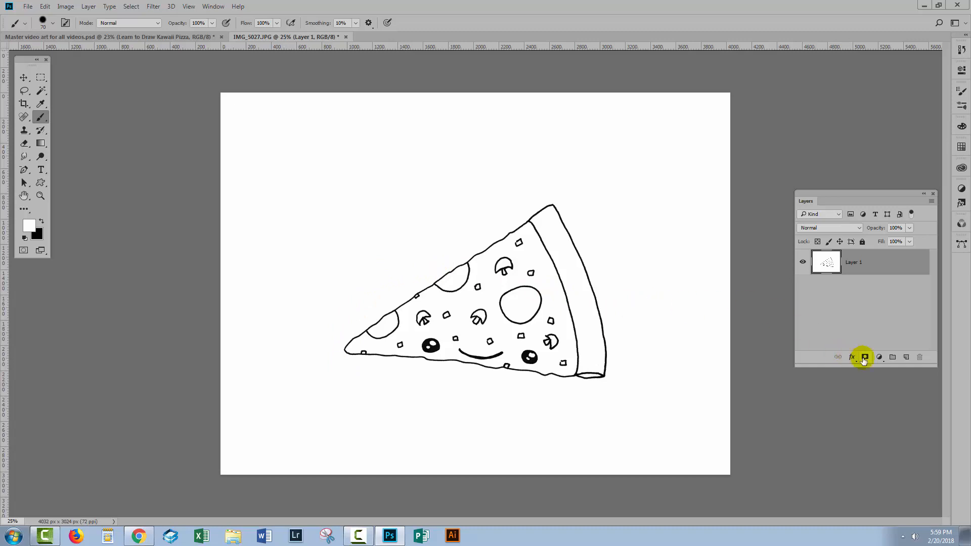
Add a solid color fill layer above the drawing layer, keeping the default name, Normal mode and 100% opacity.
click(89, 7)
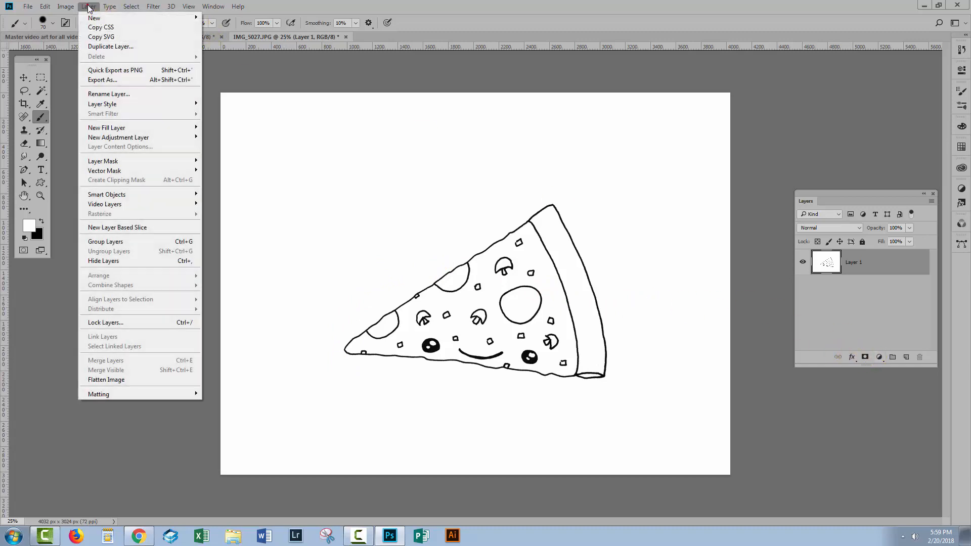
mouse_move(101, 128)
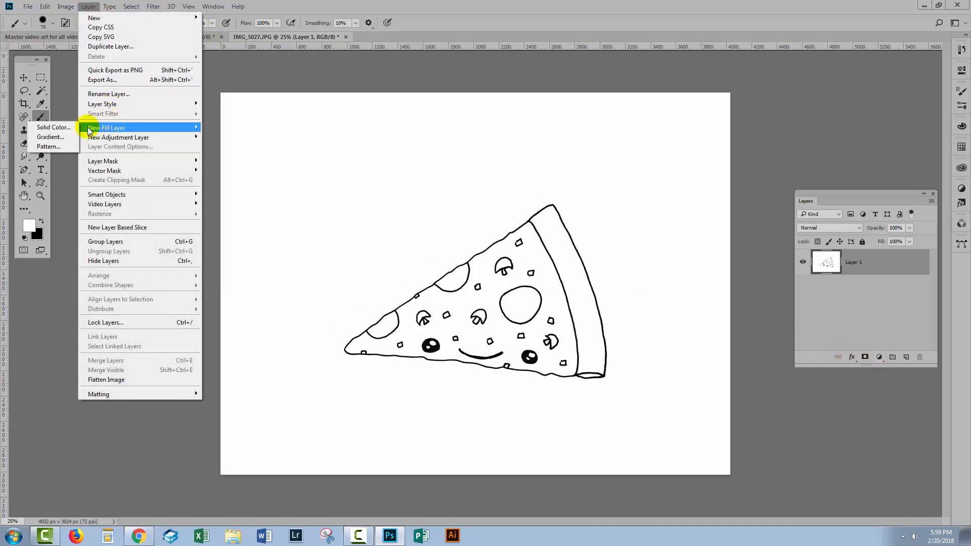
click(50, 127)
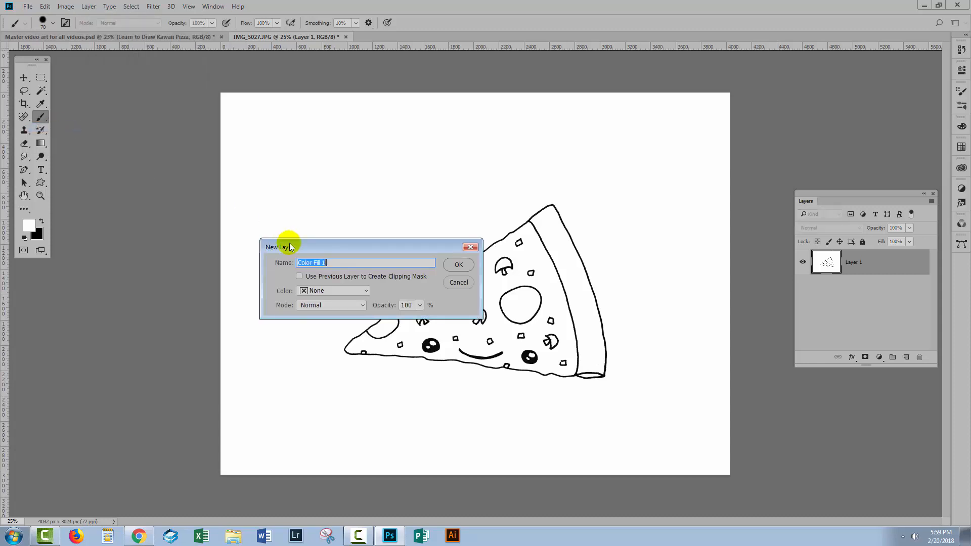
click(459, 267)
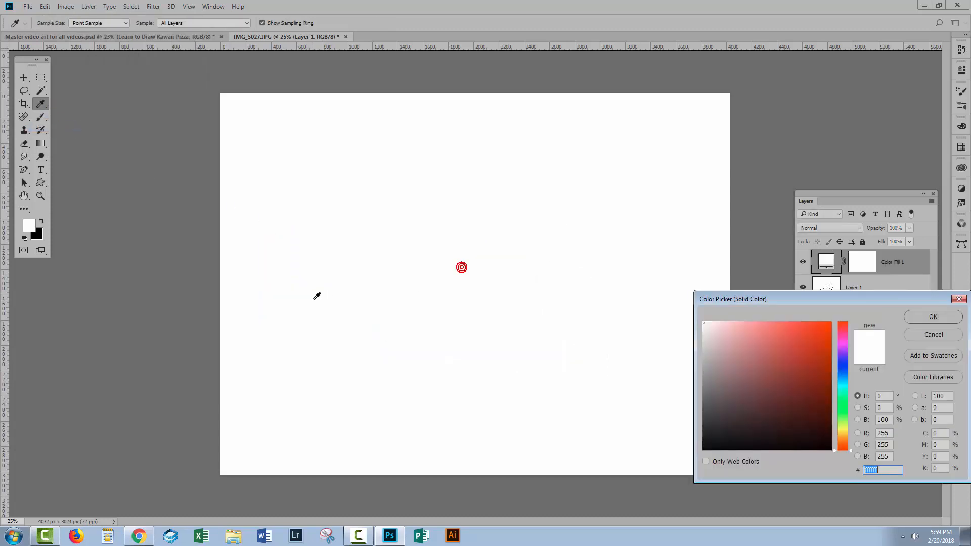
Choose a very light warm off-white, about #f8f7f2, as the fill layer's color and accept it.
click(710, 325)
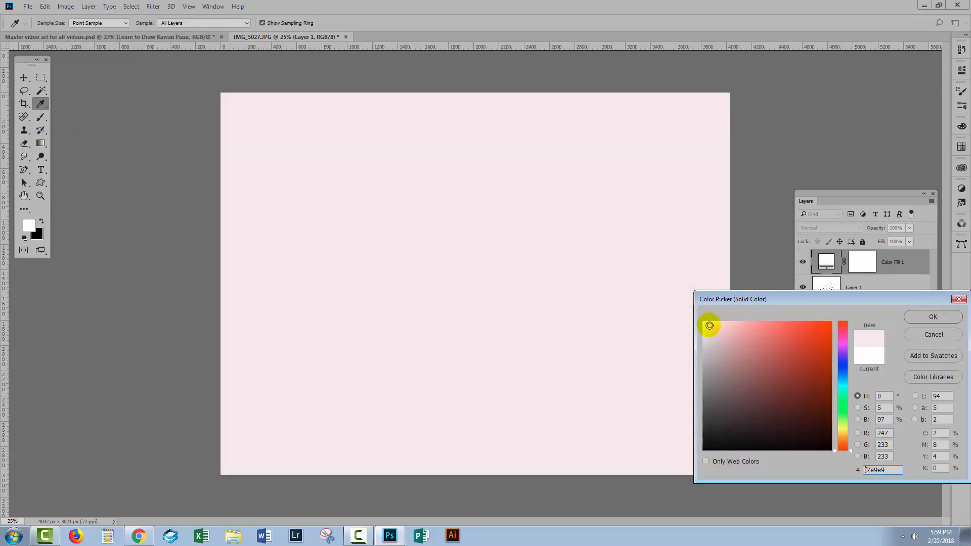
drag(708, 325, 709, 326)
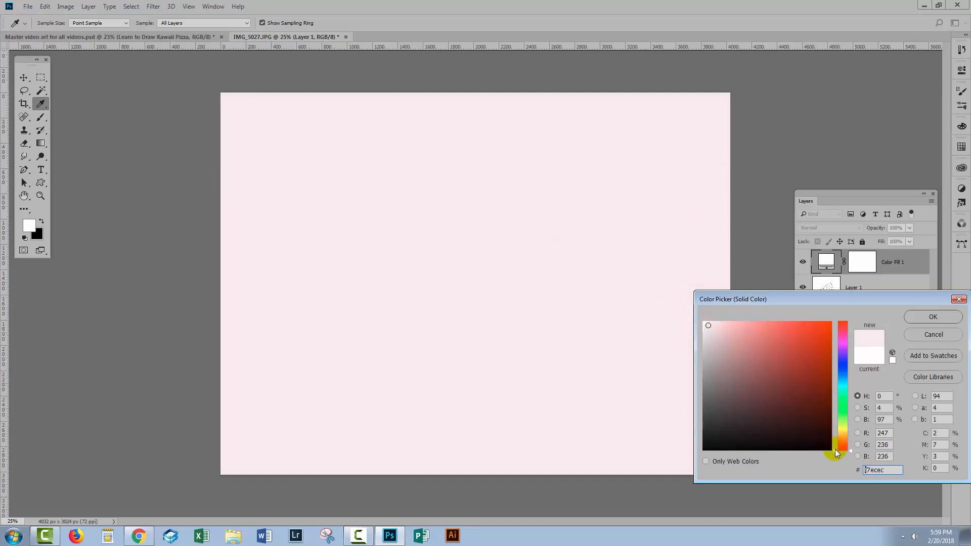
mouse_move(836, 449)
mouse_down()
mouse_move(837, 424)
mouse_move(836, 433)
mouse_up()
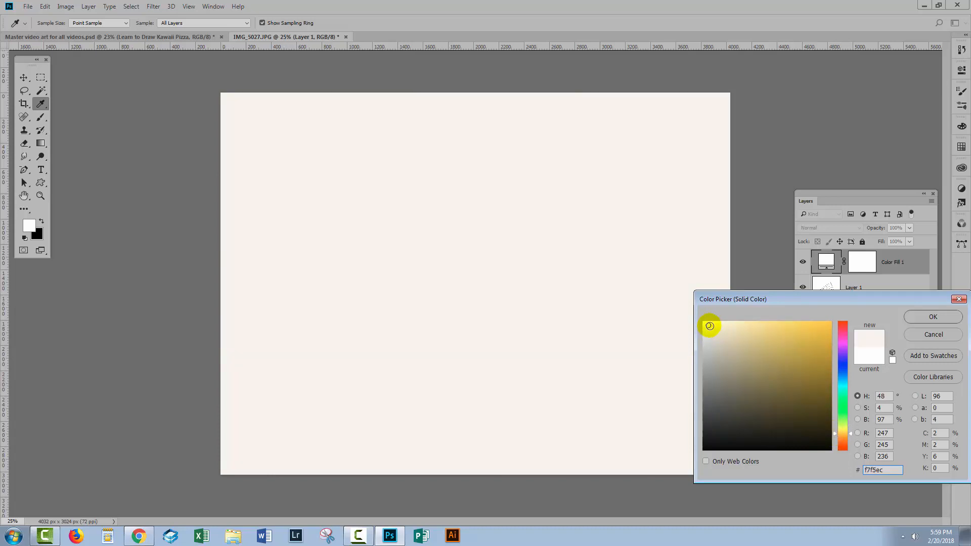
click(706, 325)
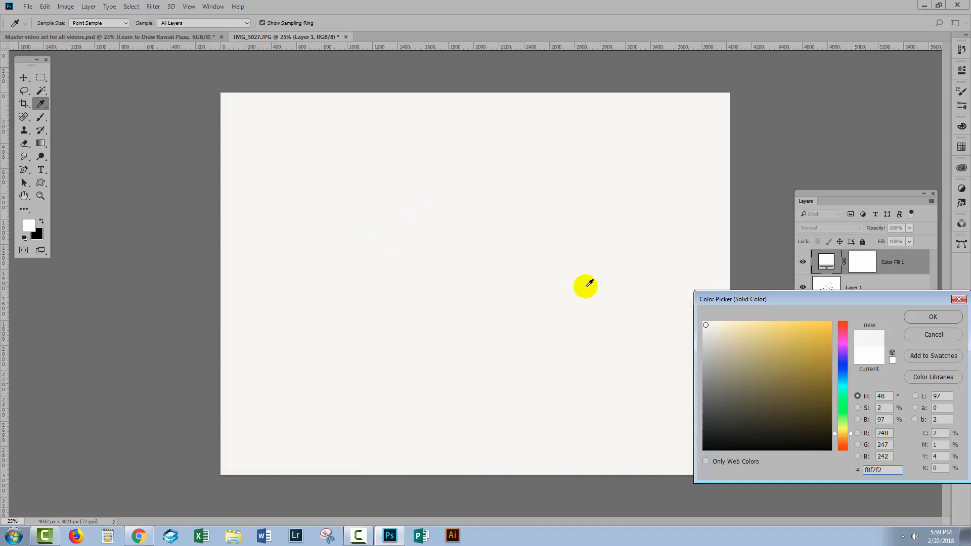
click(934, 317)
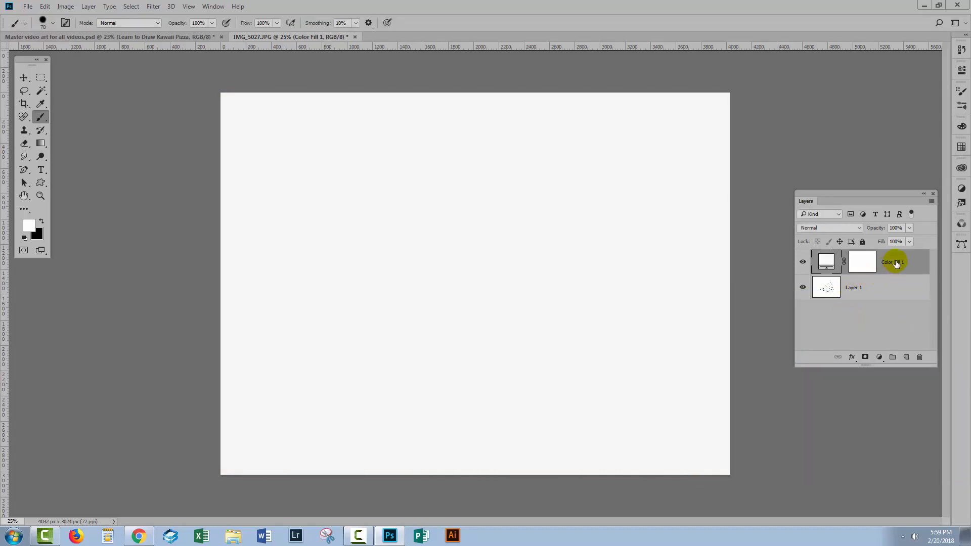
Set the color fill layer's blend mode to Multiply and compare the drawing with the fill hidden and shown.
click(822, 229)
click(812, 261)
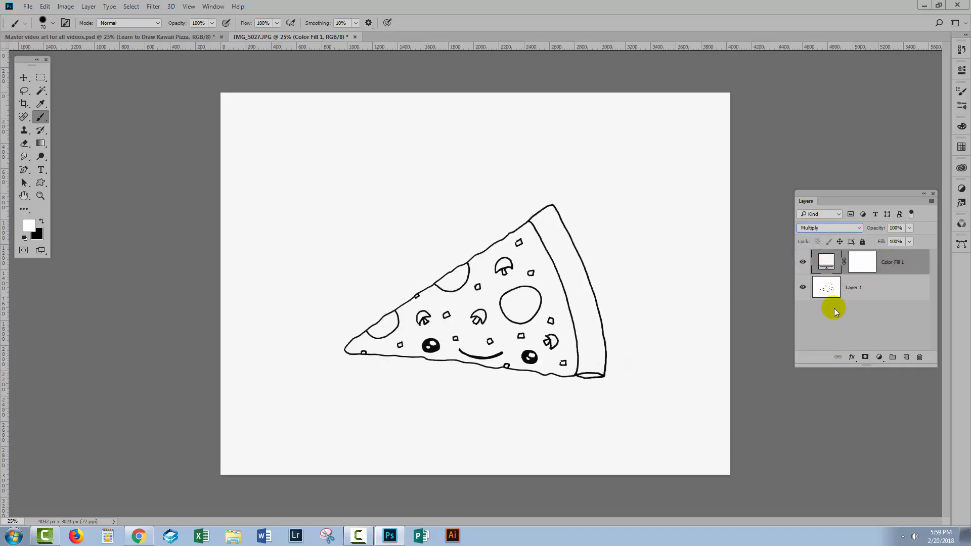
click(802, 262)
click(803, 262)
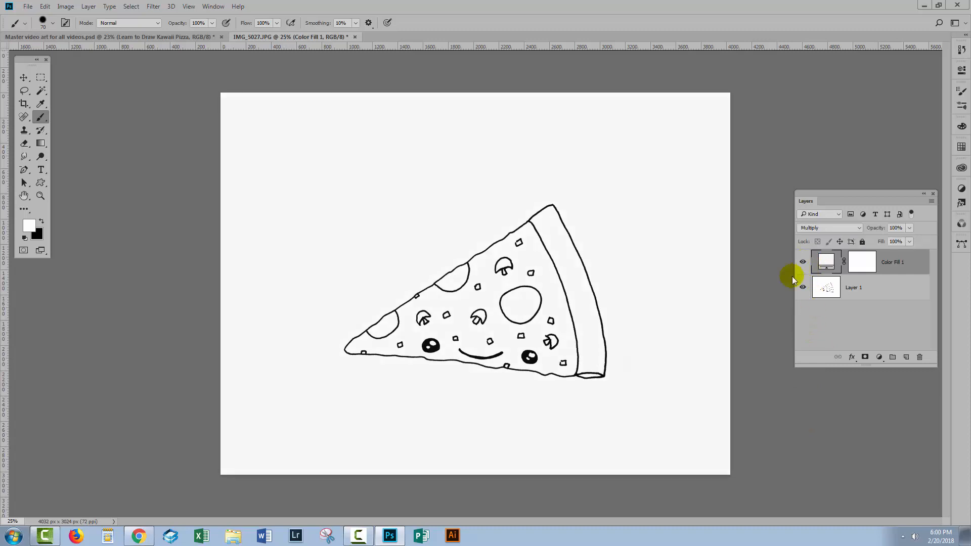